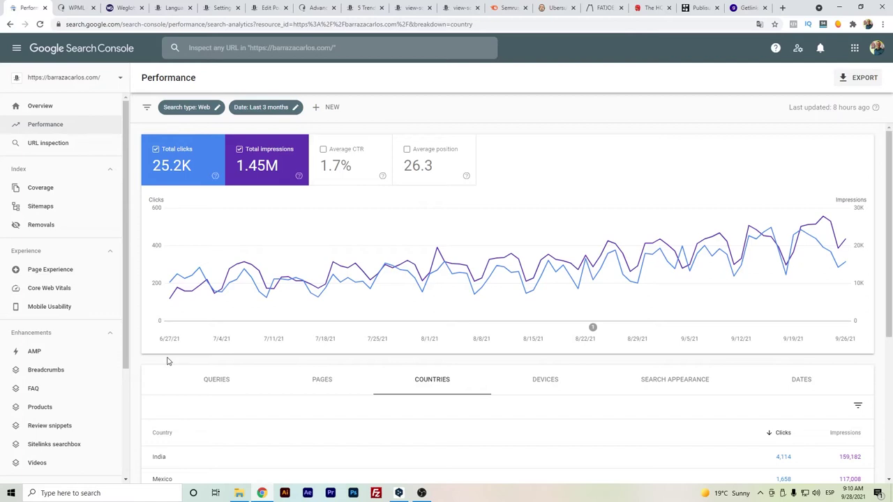
Show more countries per page in the Performance report's country table and scroll through them
scroll(168, 361, down, 1)
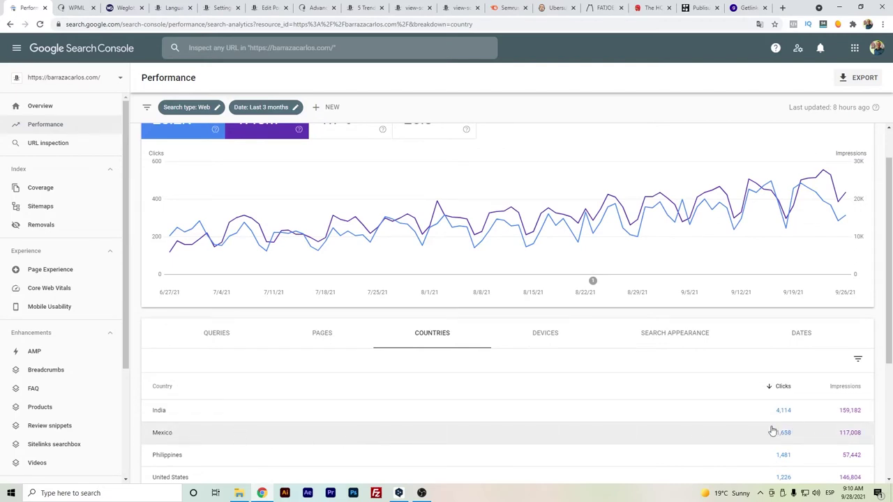
scroll(358, 409, down, 2)
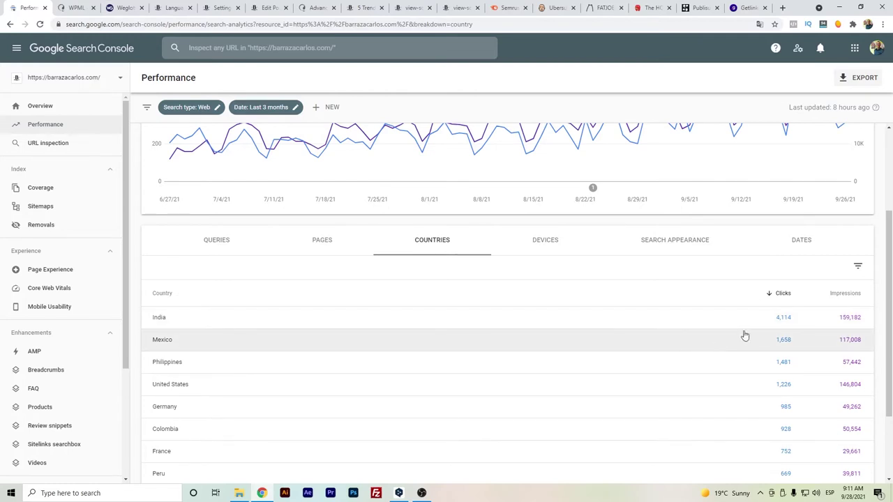
scroll(235, 345, down, 1)
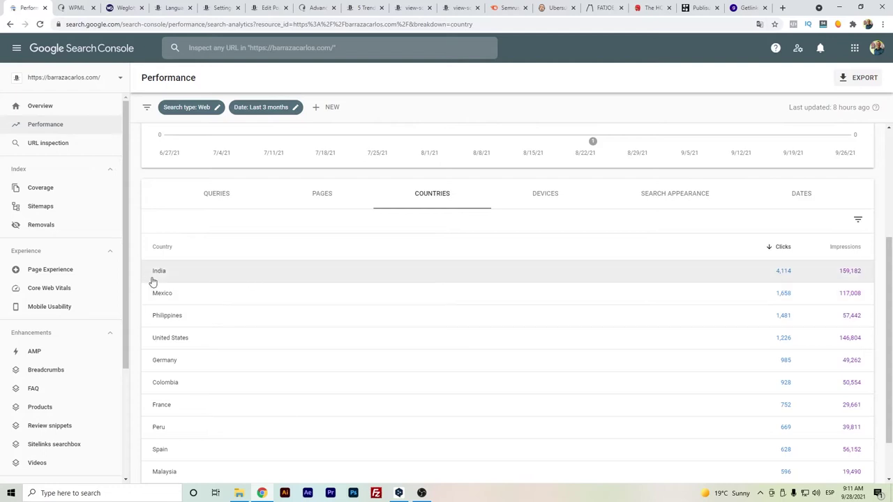
scroll(152, 281, down, 1)
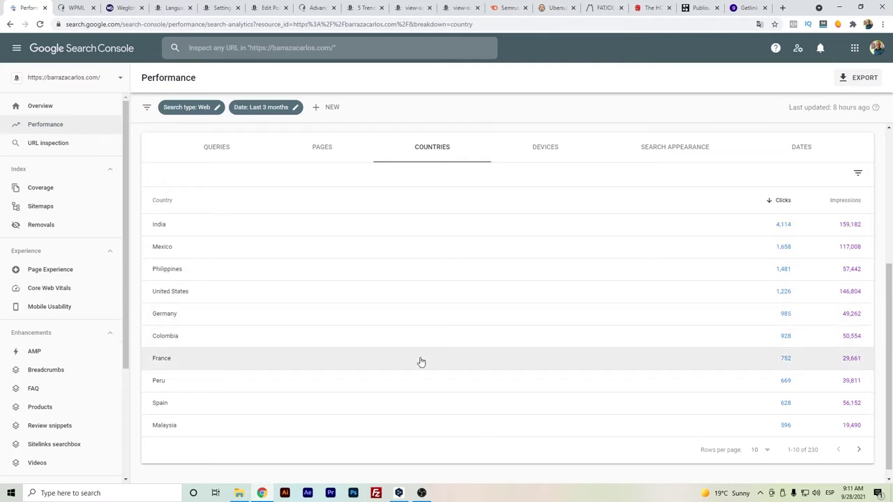
click(762, 452)
click(757, 421)
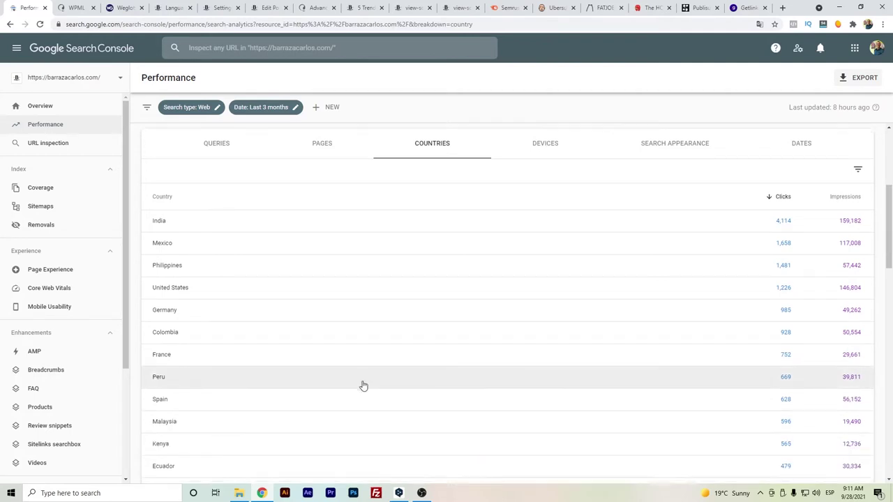
scroll(356, 385, down, 2)
scroll(348, 387, down, 2)
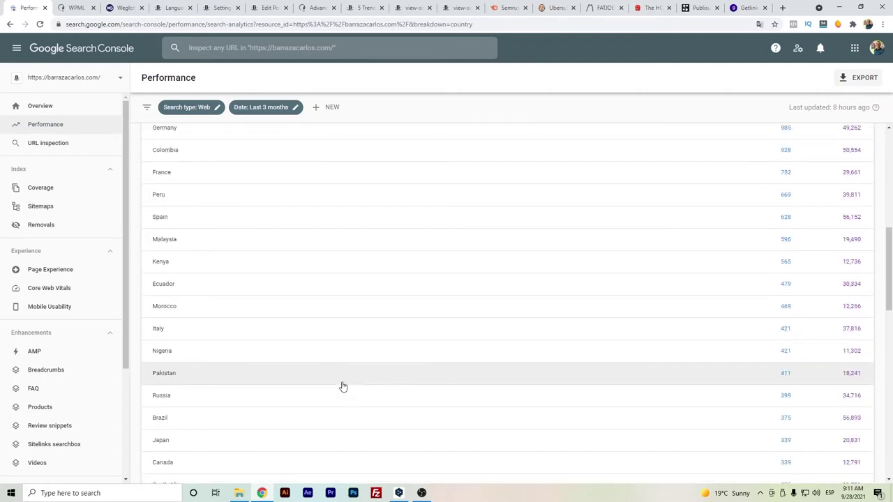
scroll(342, 387, up, 8)
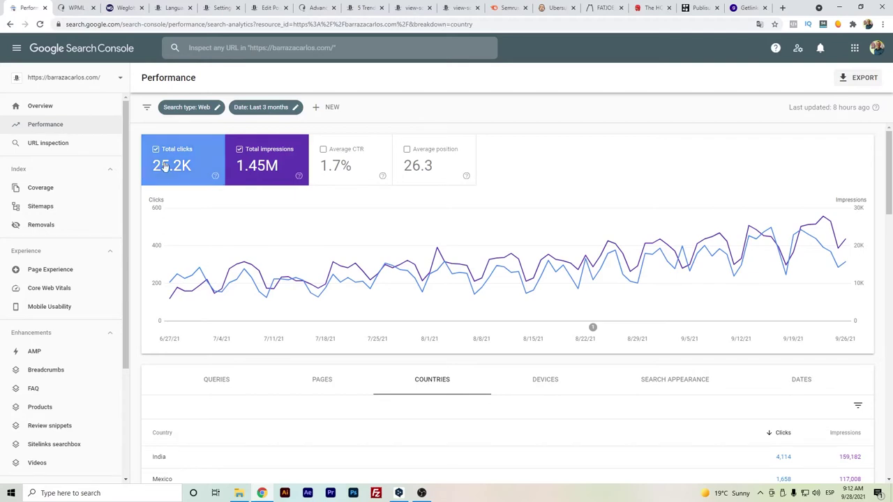
Set the Performance report date range to Last 12 months, then switch to wpml.org
click(262, 107)
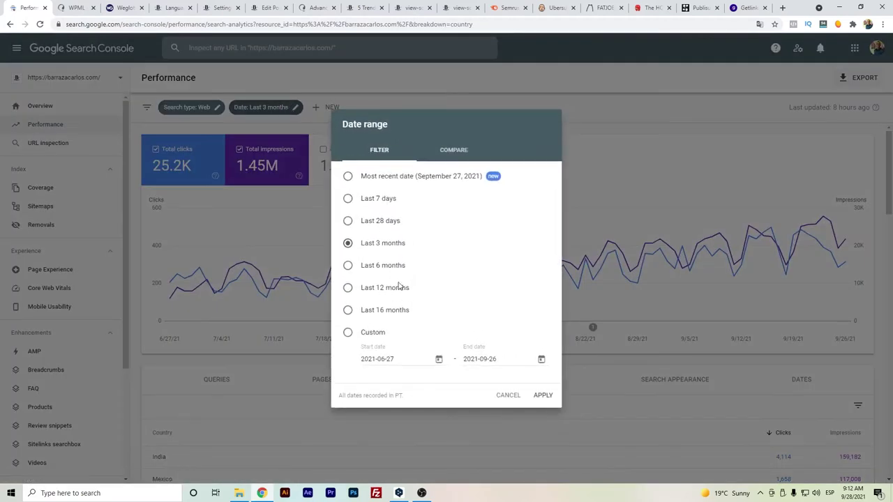
click(402, 286)
click(541, 396)
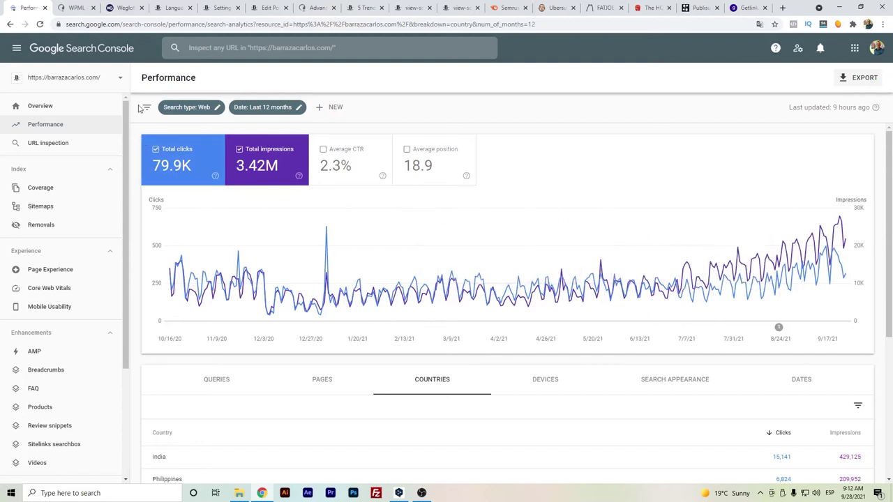
click(73, 7)
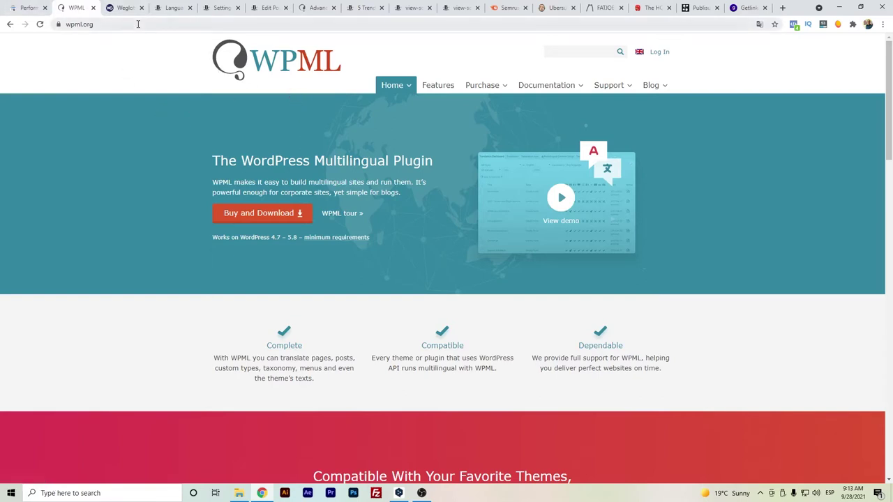
Compare the WPML and Weglot home pages, then go to the WPML Languages admin page
click(123, 7)
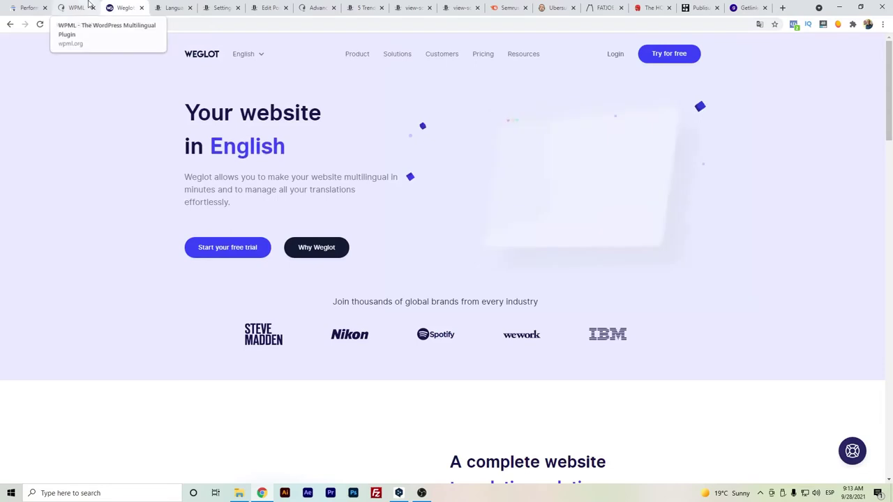
click(90, 5)
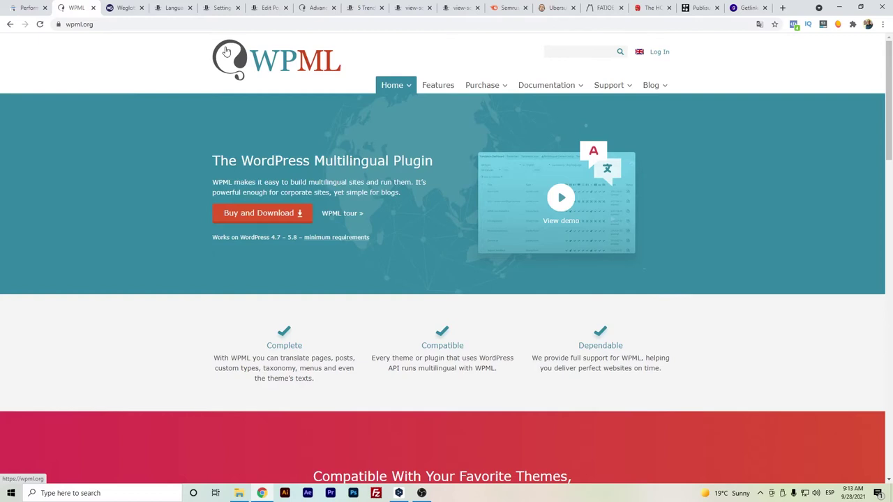
click(123, 8)
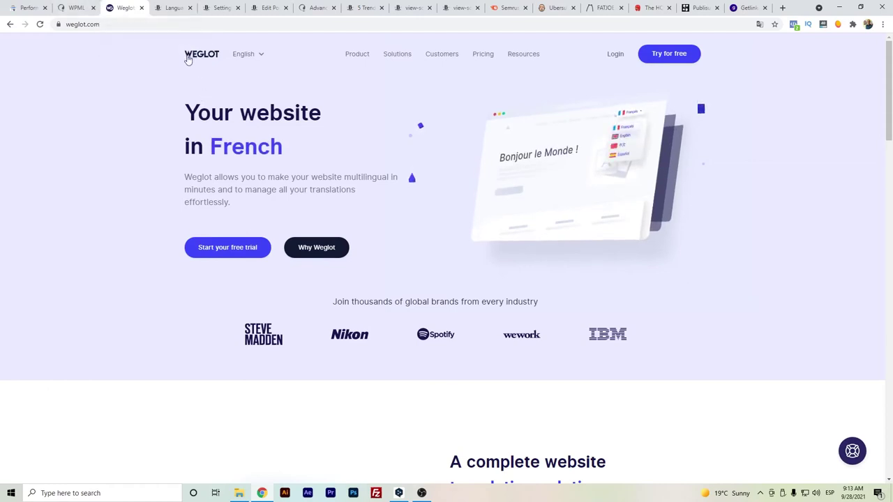
click(82, 6)
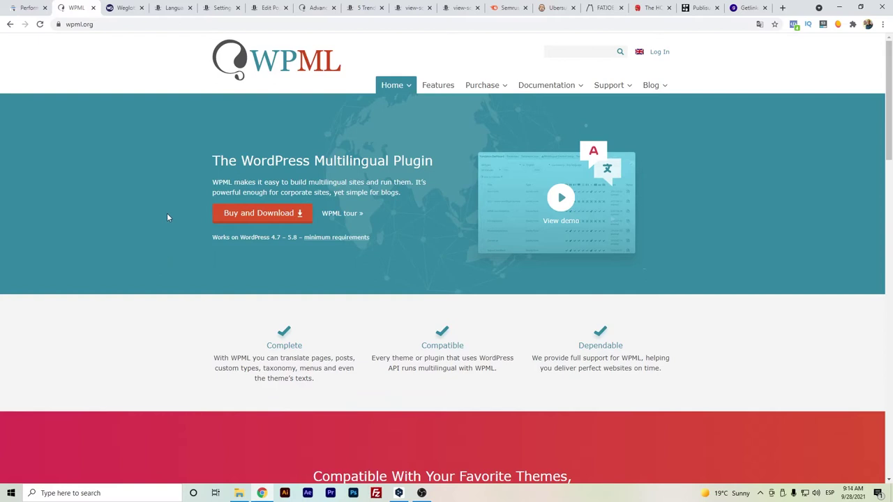
key(ctrl+4)
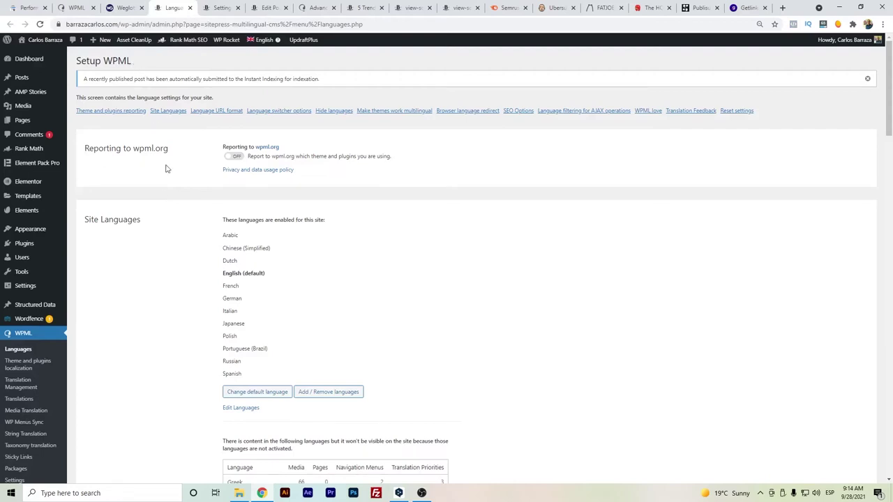
scroll(174, 171, down, 5)
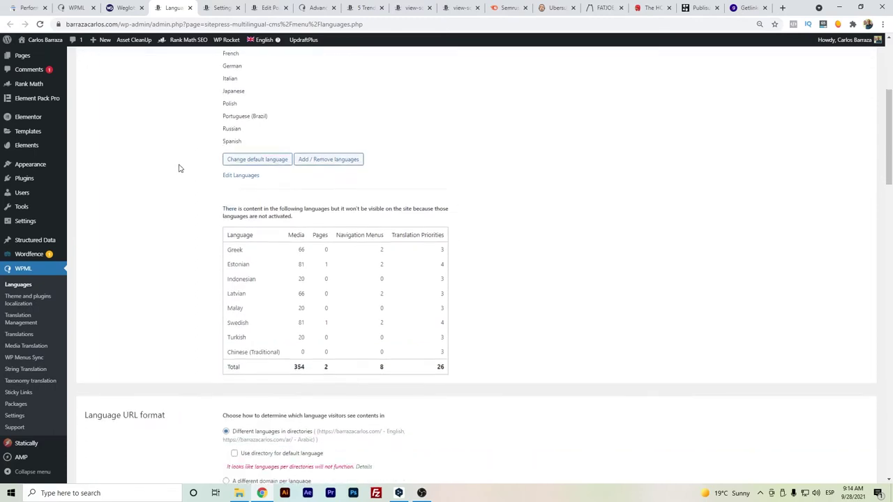
scroll(178, 168, down, 3)
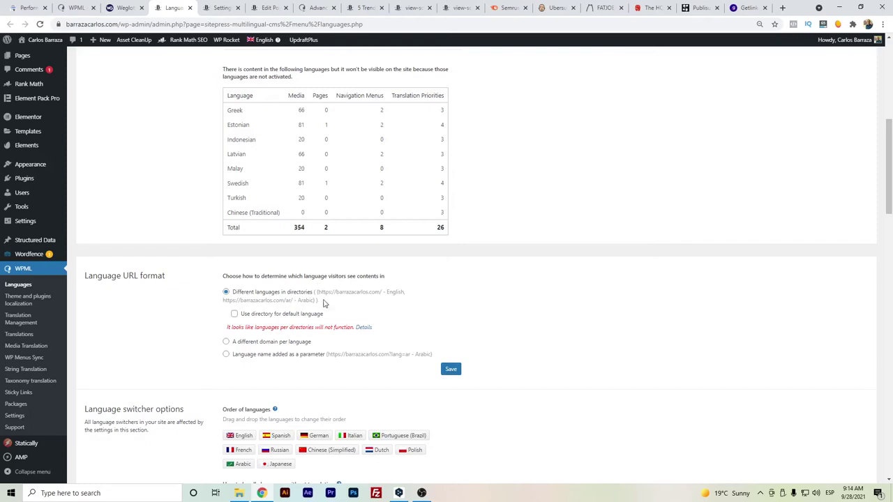
scroll(282, 302, down, 1)
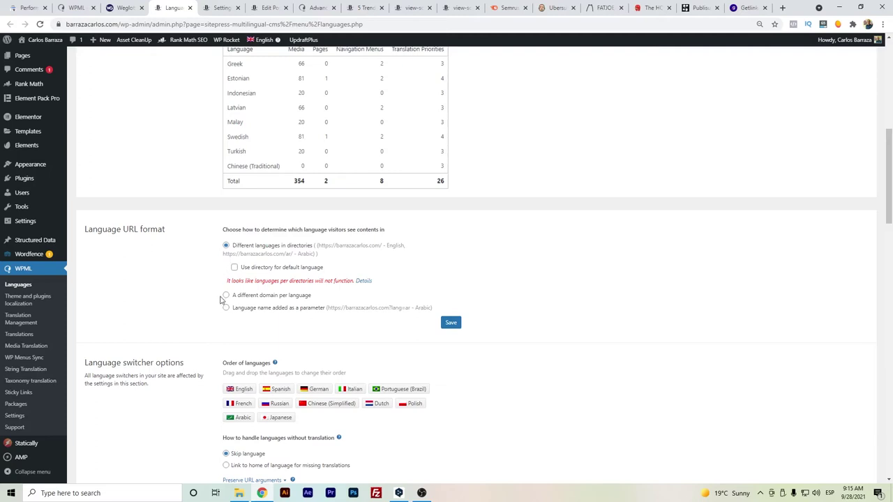
Choose 'Different languages in directories' as the WPML language URL format
click(307, 296)
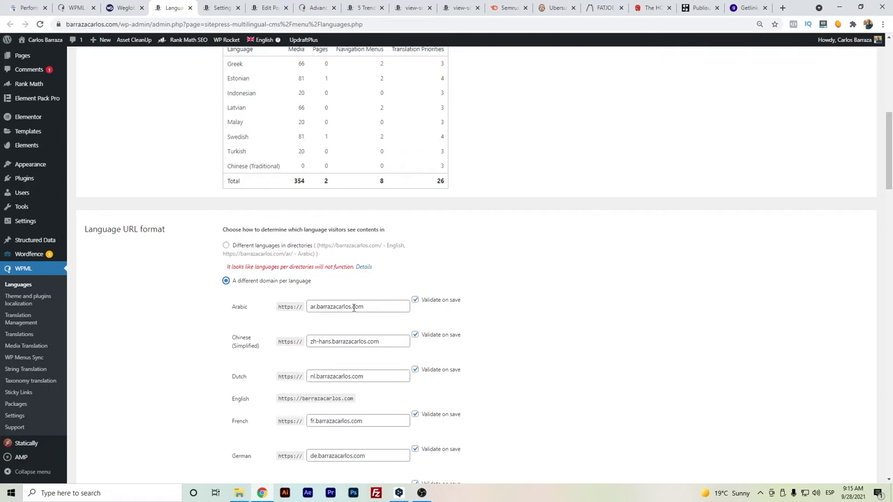
scroll(353, 307, down, 2)
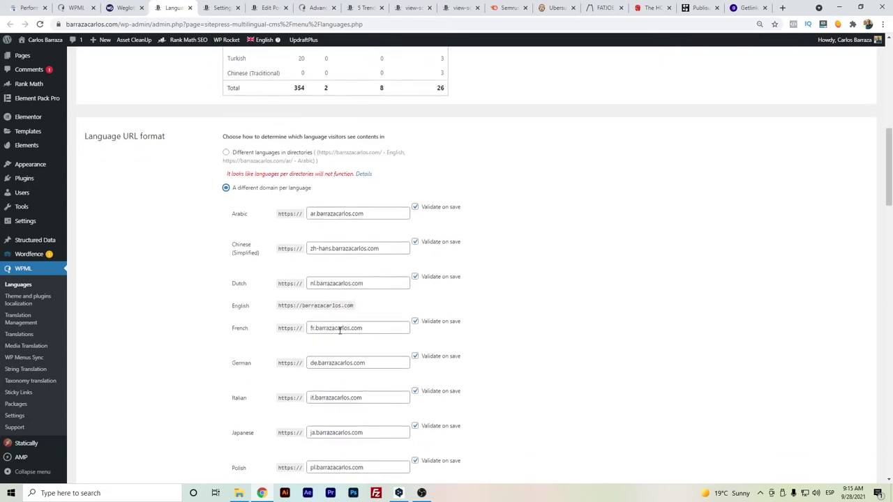
scroll(261, 359, down, 1)
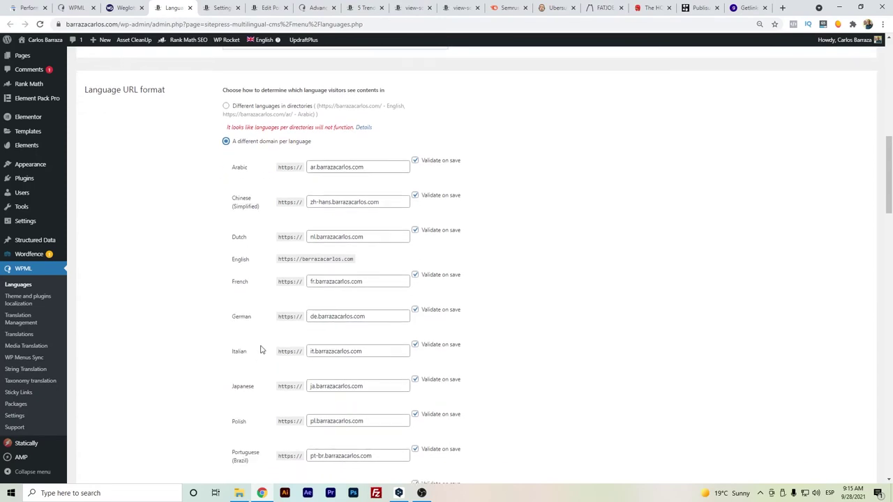
scroll(262, 350, up, 2)
click(237, 206)
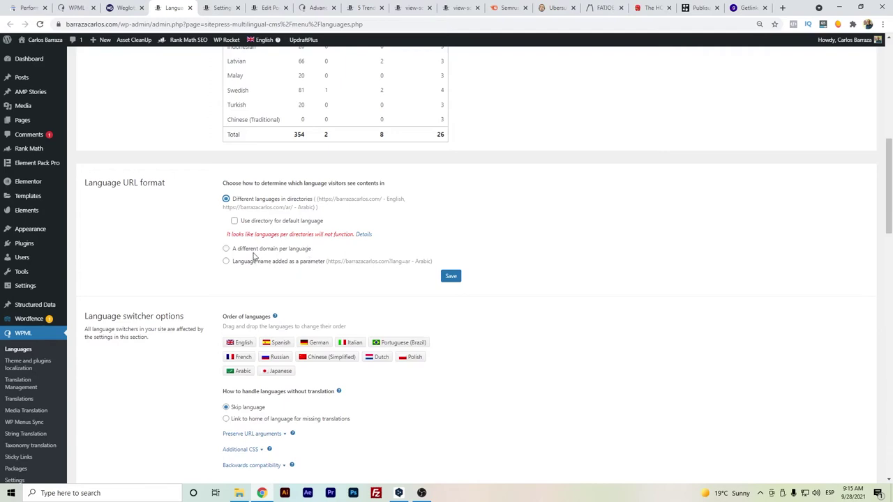
Scroll through the WPML translation settings, then go to the '5 Trends in Digital Marketing' post editor
key(ctrl+Tab)
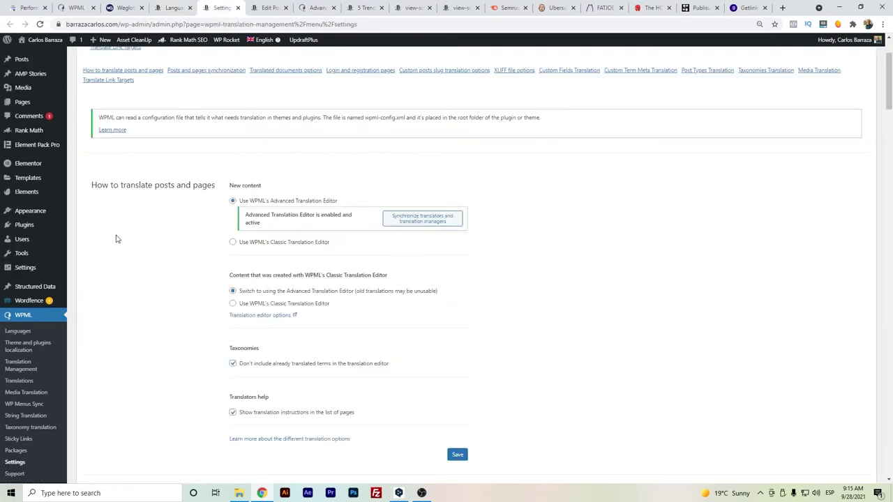
scroll(205, 173, down, 1)
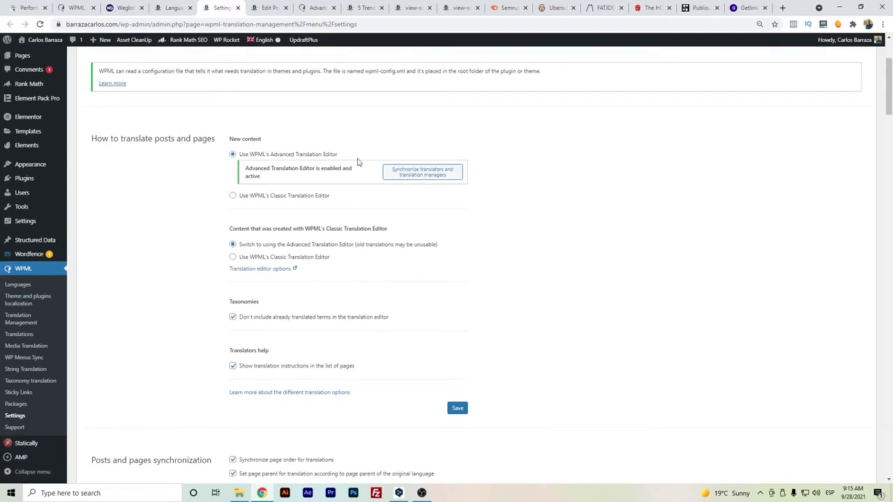
scroll(285, 209, down, 4)
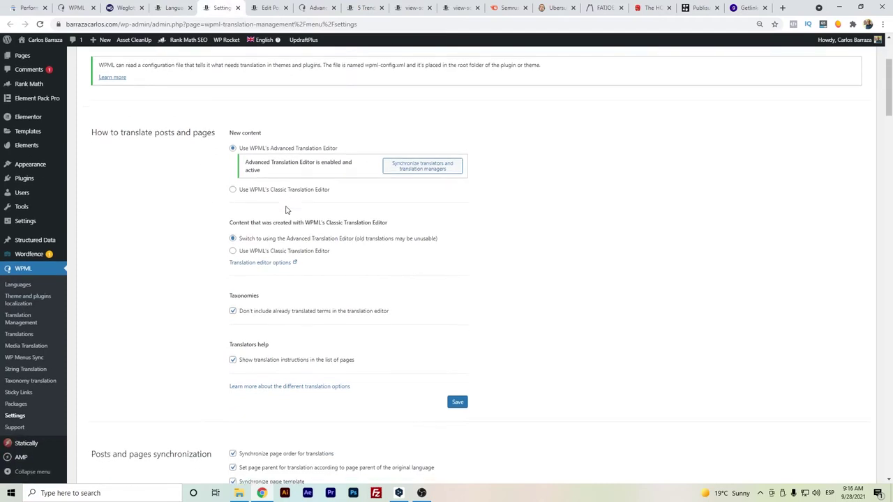
scroll(235, 214, down, 2)
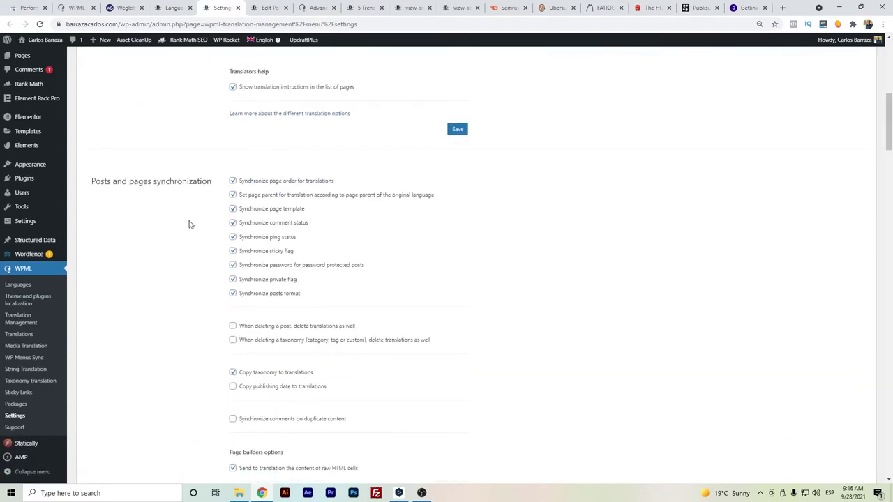
scroll(188, 224, down, 6)
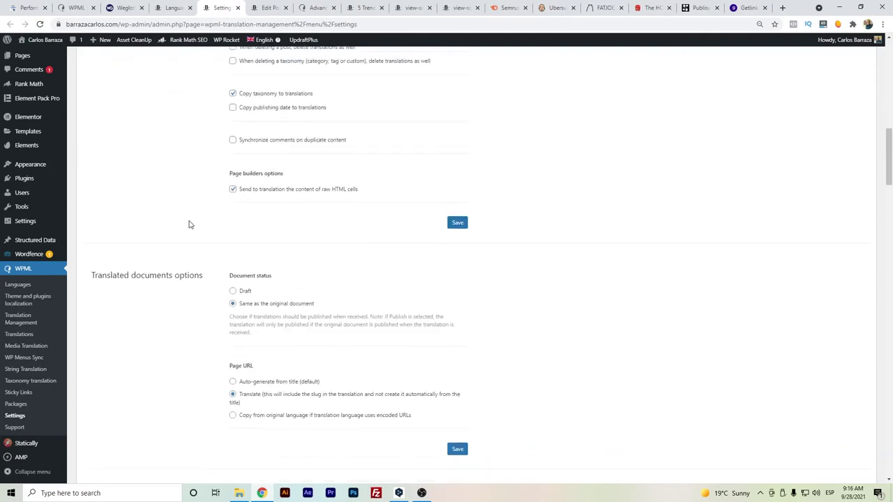
scroll(188, 224, down, 3)
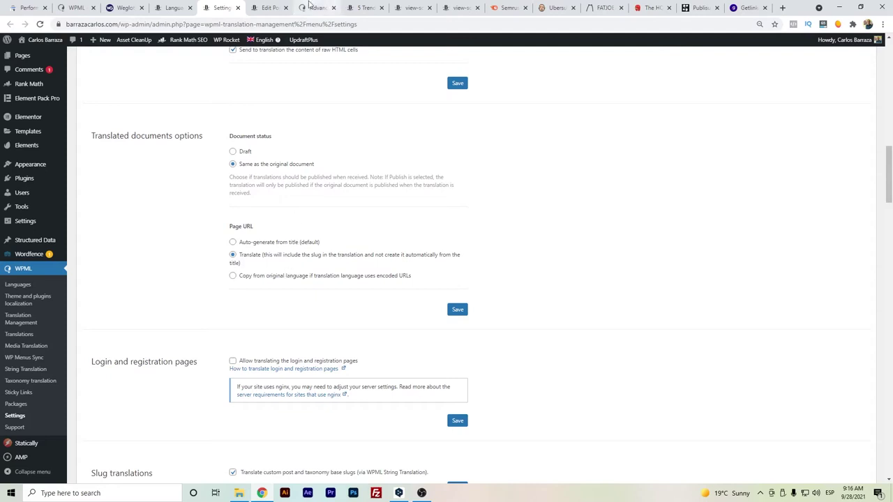
click(272, 8)
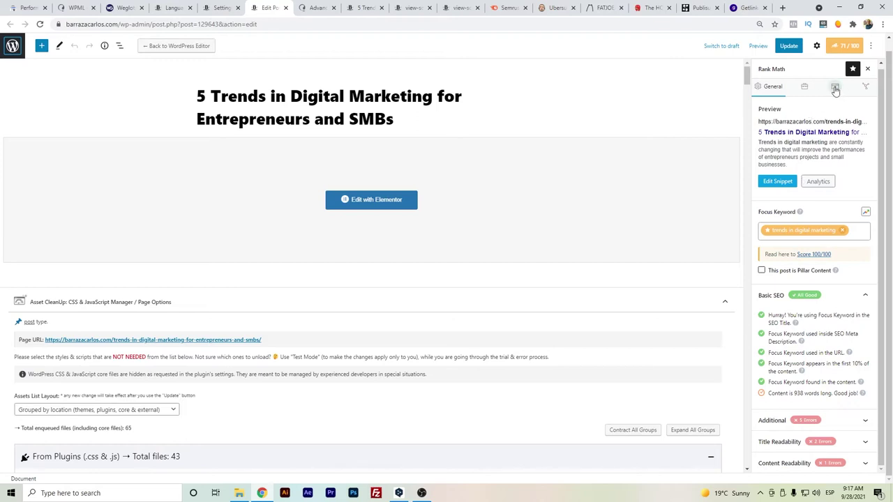
click(773, 182)
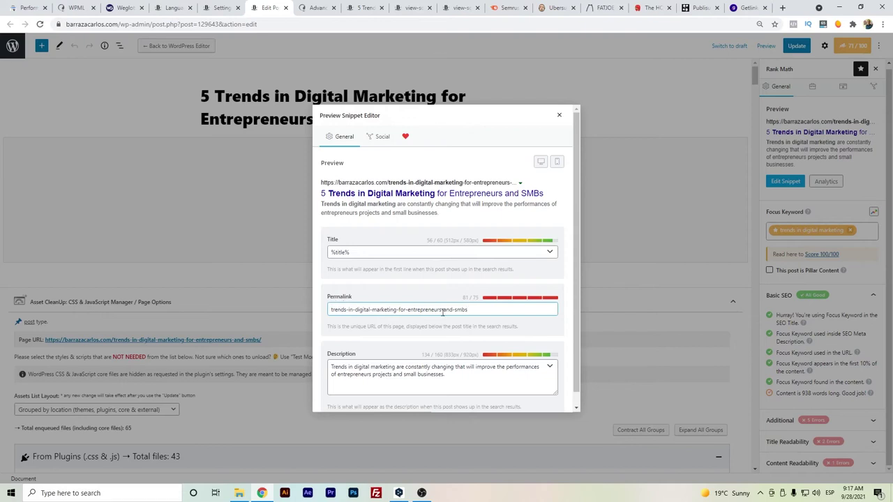
drag(396, 312, 324, 311)
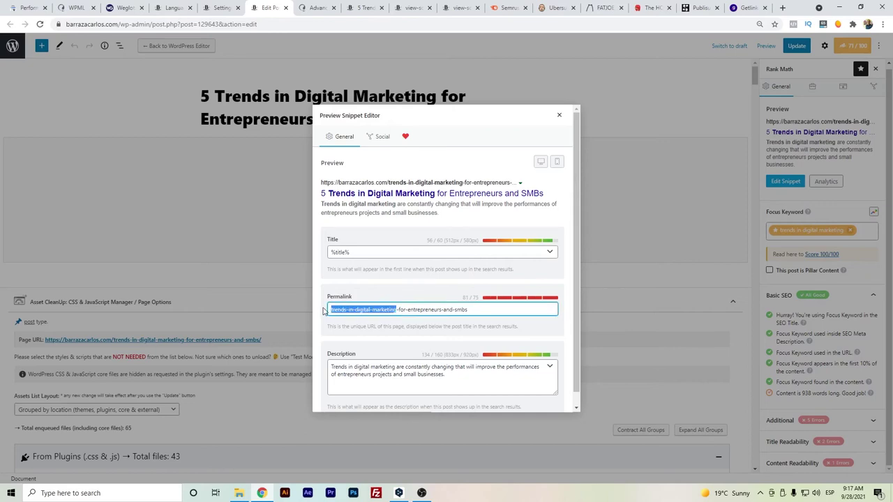
click(557, 115)
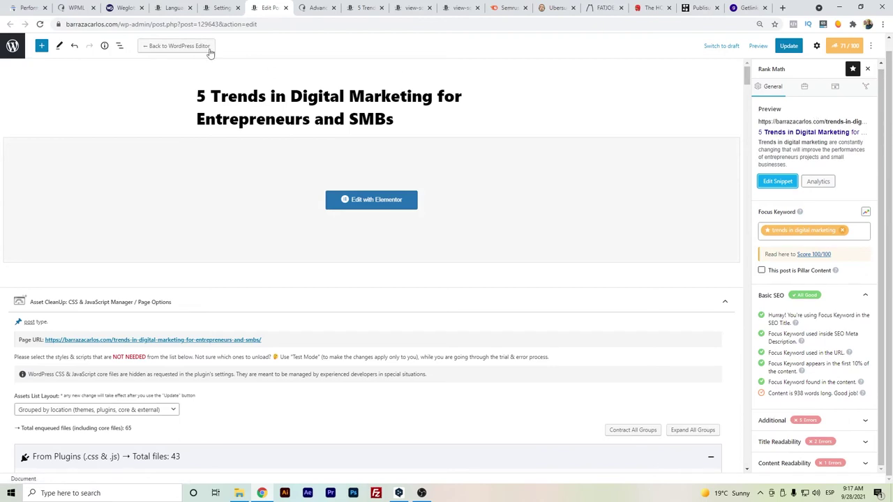
Show the Spanish translation and highlight 'tendencias del marketing digital' in the meta description
click(305, 8)
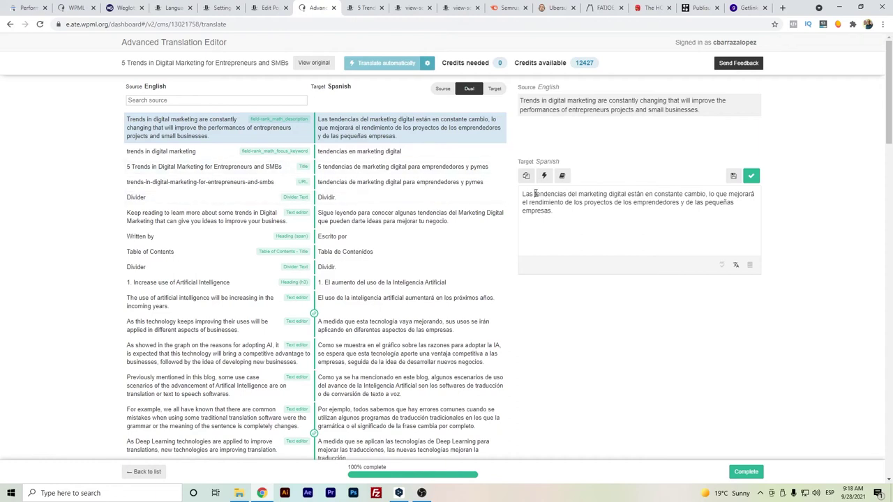
drag(534, 194, 625, 195)
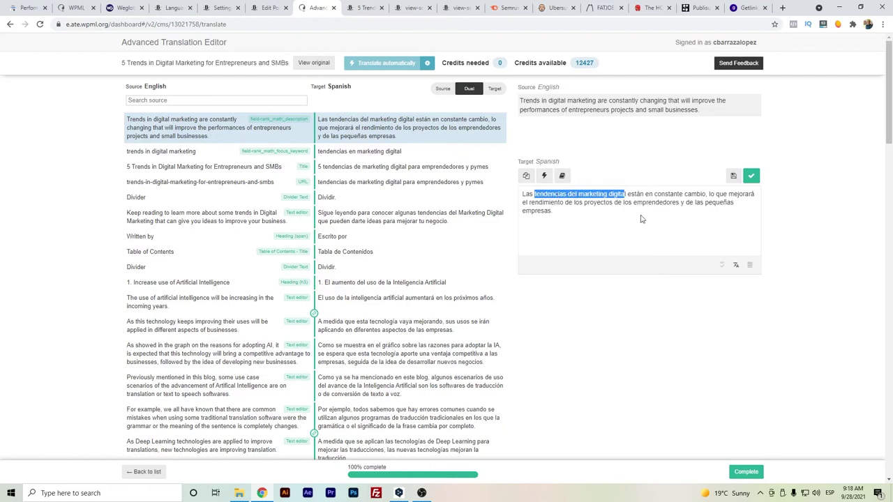
Review the Spanish title and slug 'tendencias de marketing digital', then open the live English post
click(376, 169)
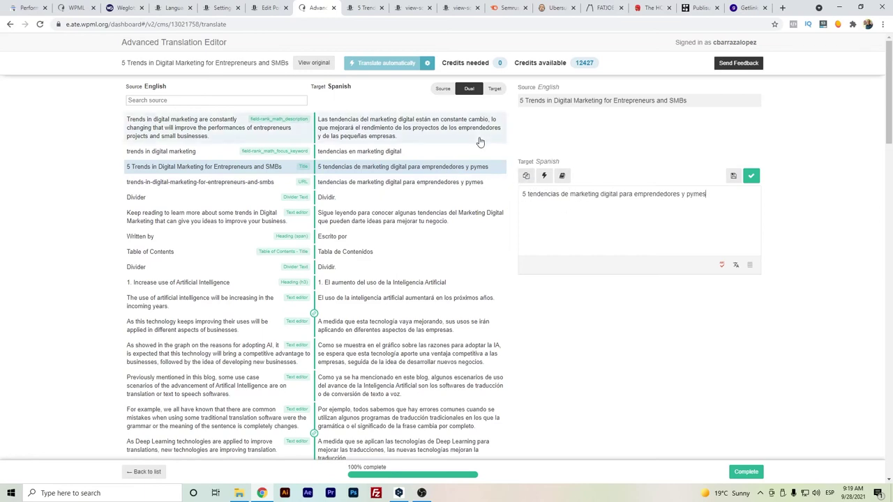
click(349, 183)
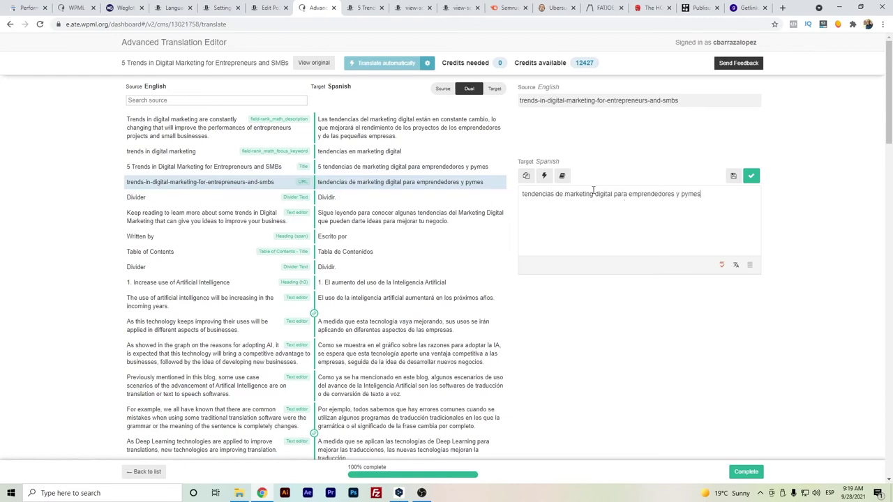
drag(612, 194, 521, 194)
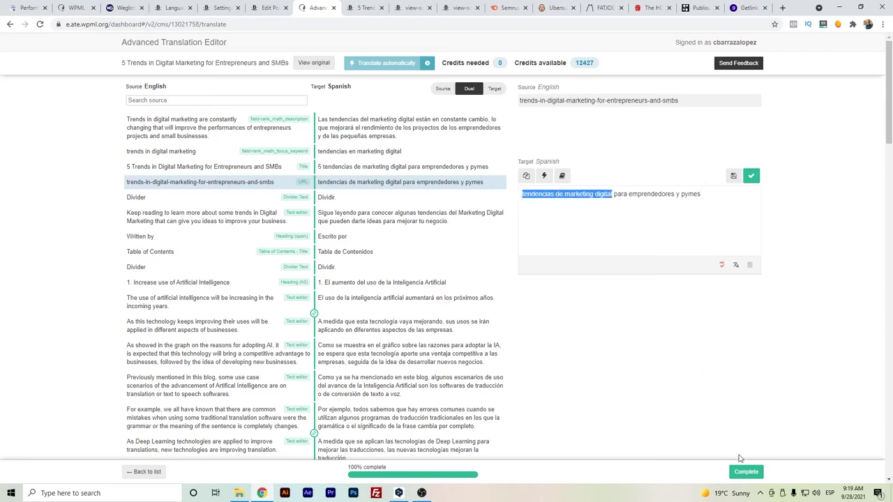
click(355, 8)
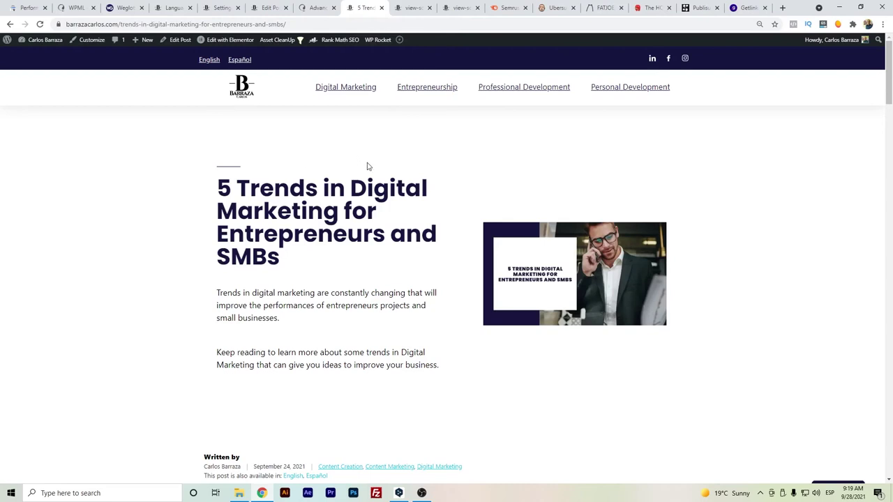
scroll(368, 166, down, 1)
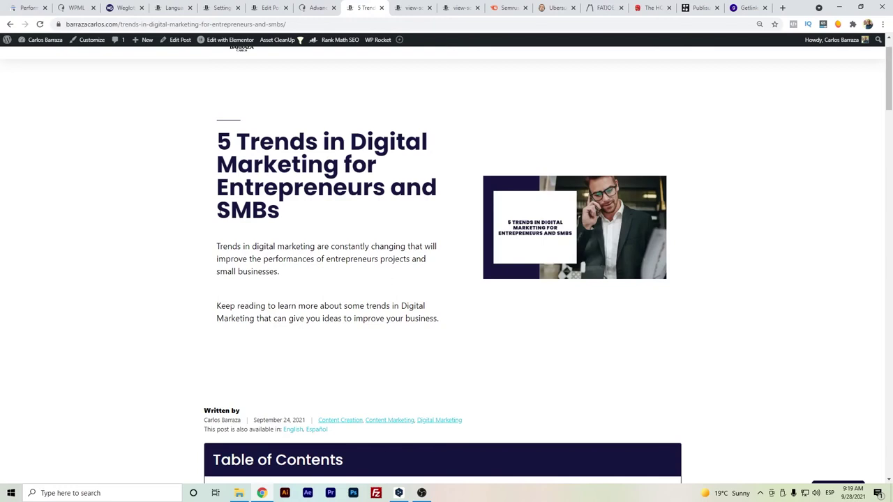
drag(249, 143, 375, 163)
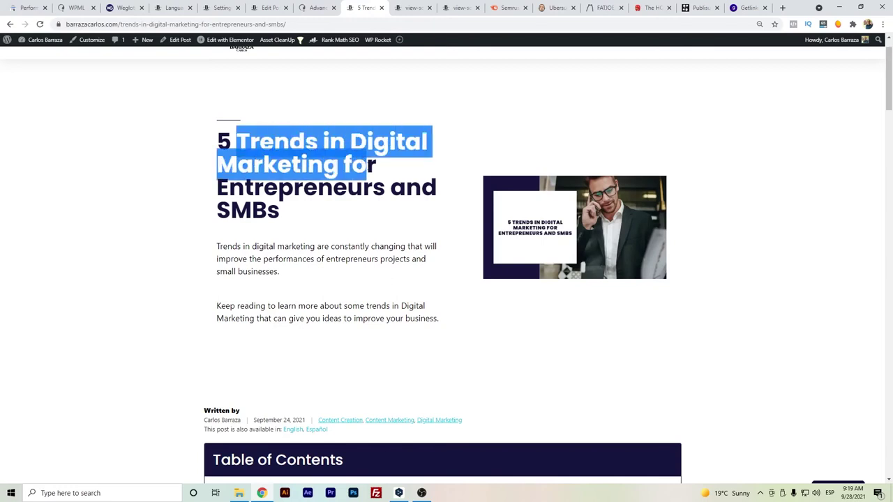
click(243, 149)
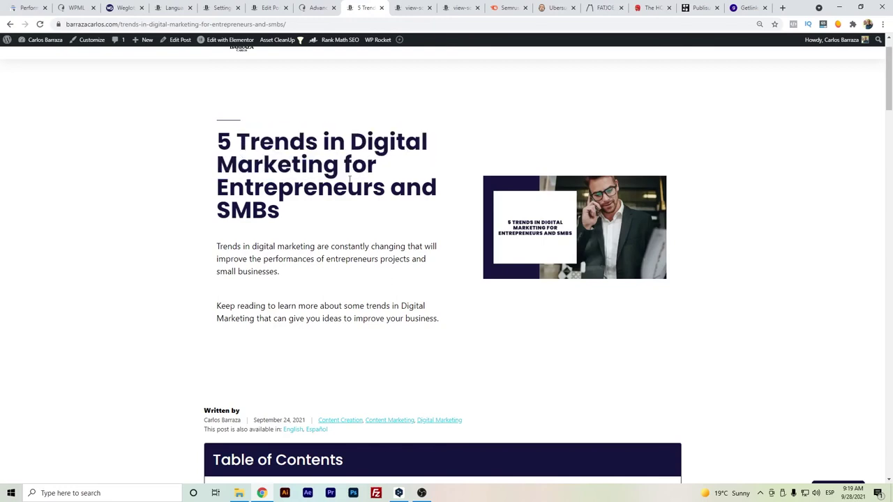
scroll(374, 224, down, 2)
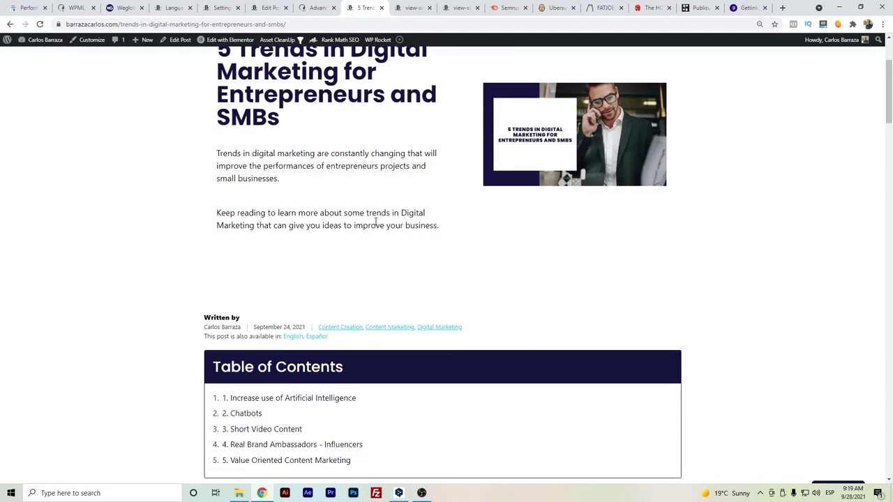
scroll(401, 203, down, 6)
scroll(401, 307, down, 3)
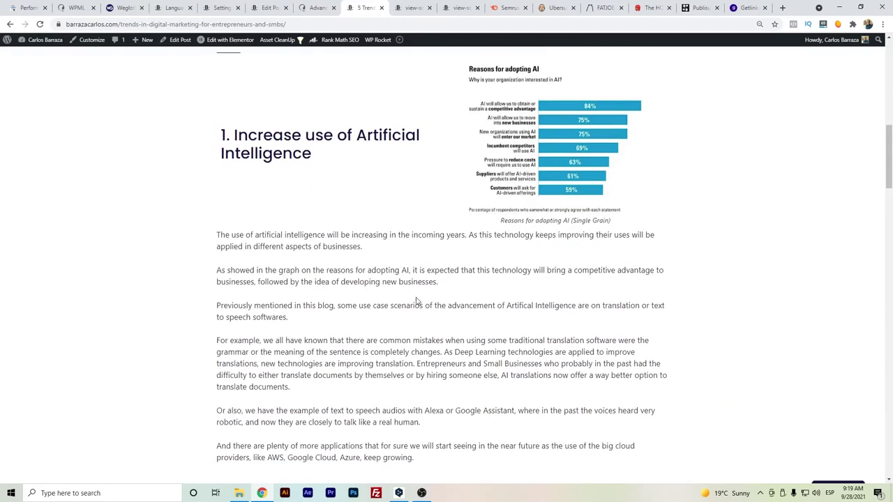
scroll(415, 303, down, 2)
drag(888, 216, 889, 90)
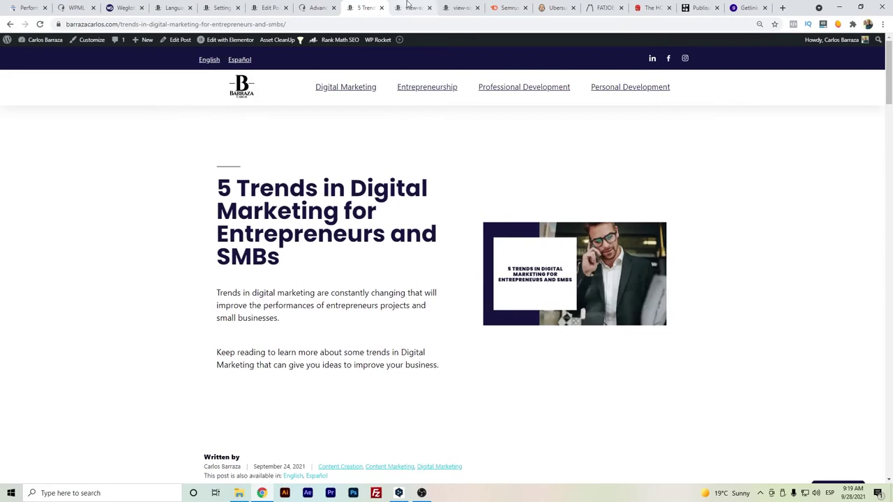
Highlight the English and Spanish hreflang alternate link lines in the post's page source
click(409, 6)
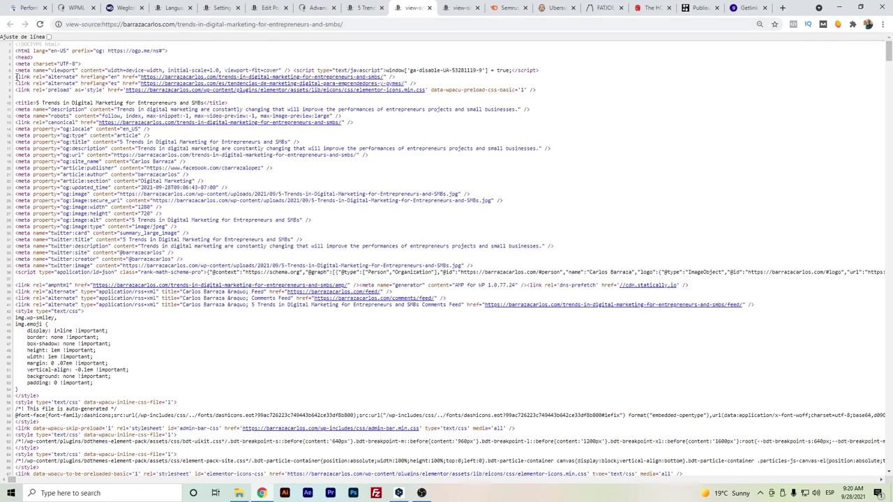
drag(15, 77, 434, 88)
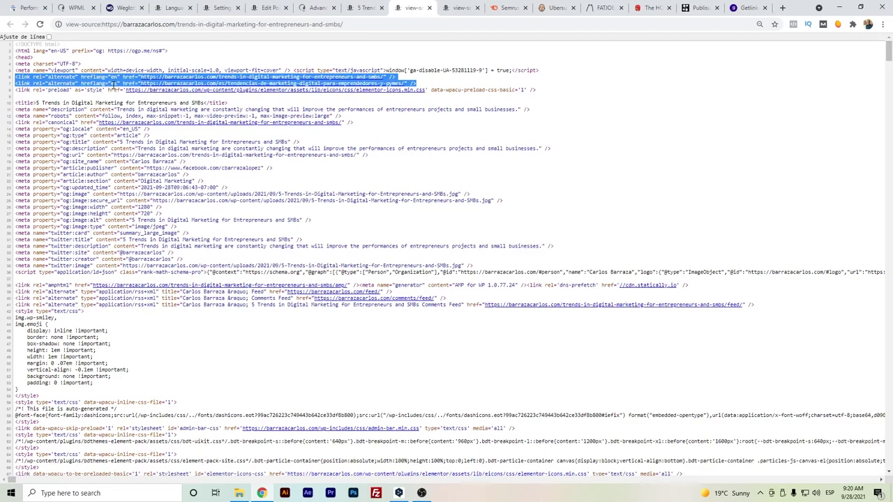
click(431, 83)
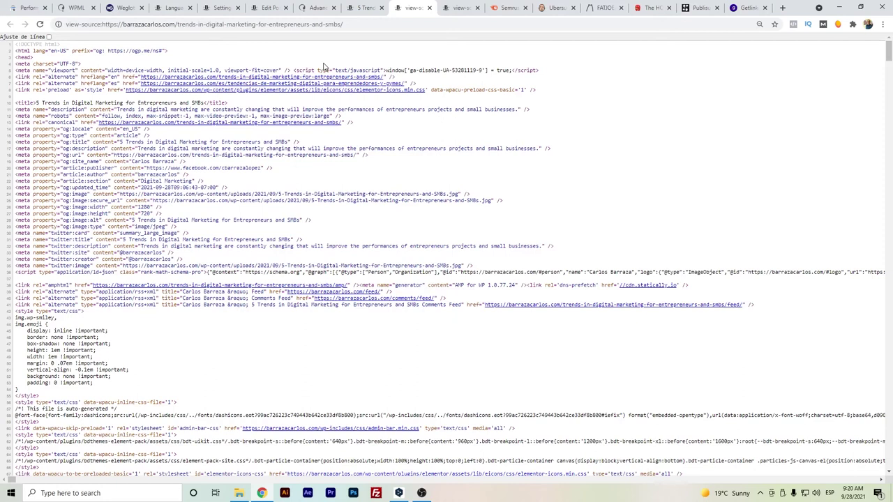
Open Rank Math Sitemap Settings to see the WPML translated-sitemap notice, then return to the source
click(175, 8)
mouse_move(14, 152)
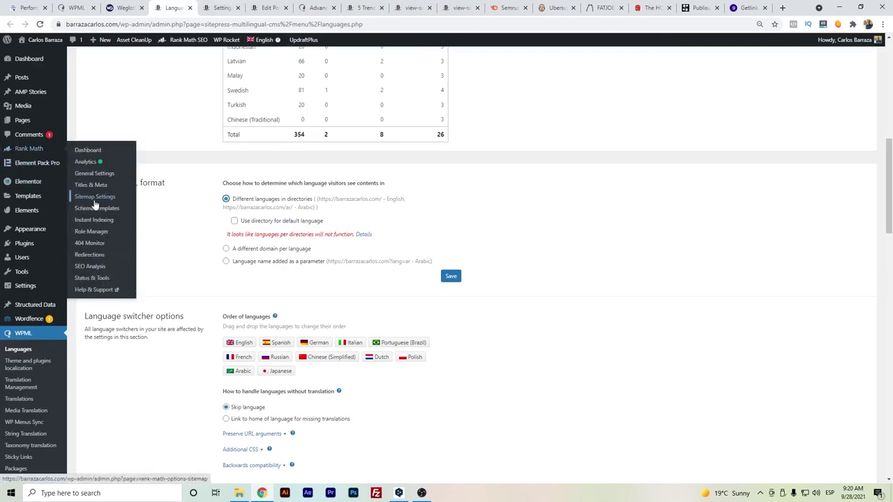
click(98, 196)
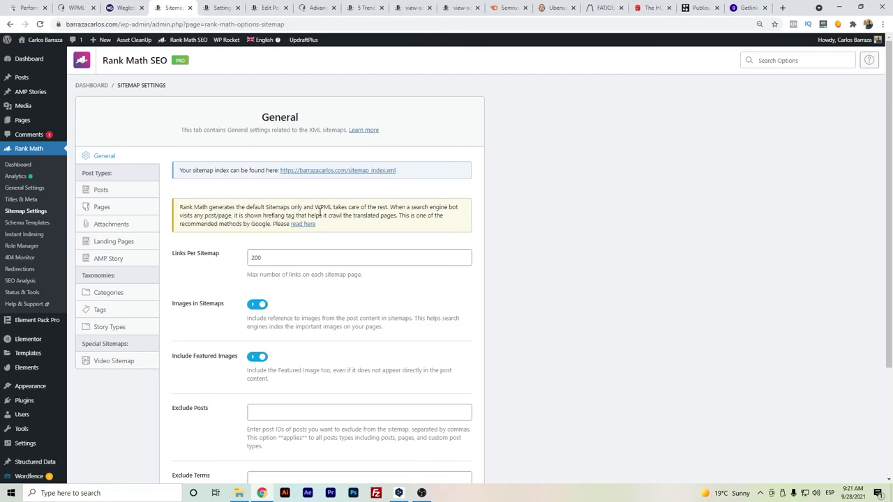
click(407, 8)
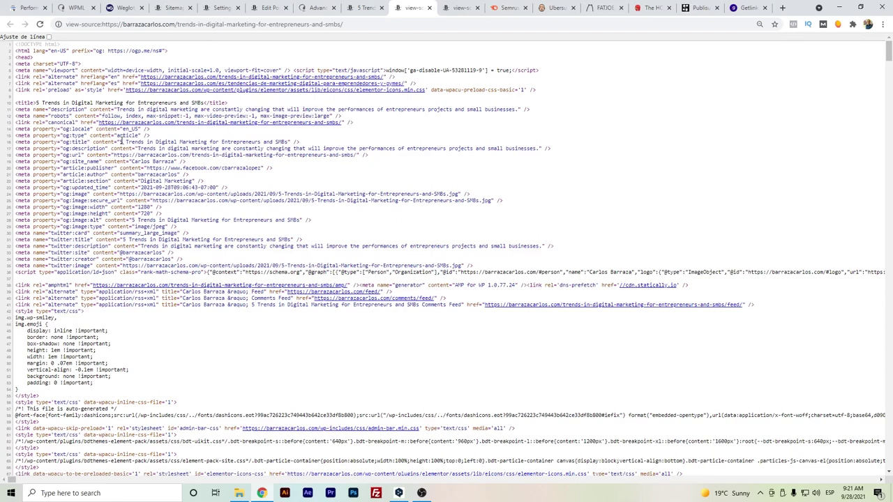
Compare the English and Spanish og:title and og:description values in both page sources
drag(120, 142, 284, 141)
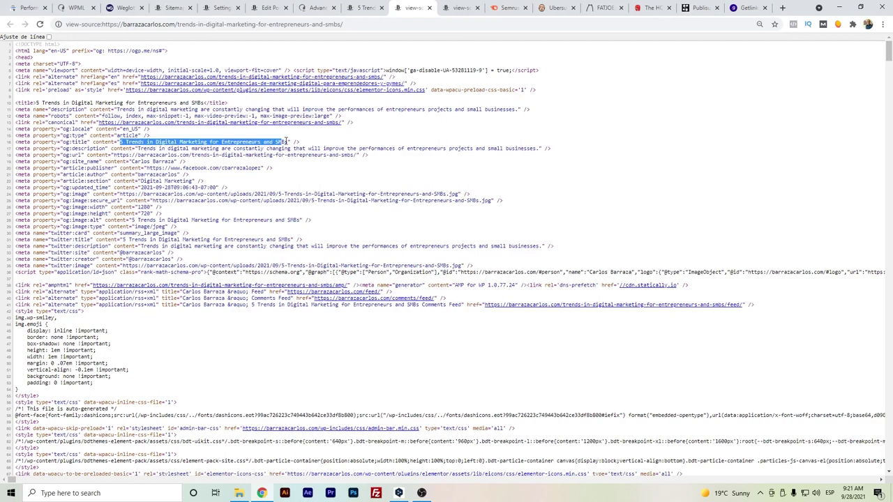
drag(137, 148, 538, 146)
key(ctrl+Tab)
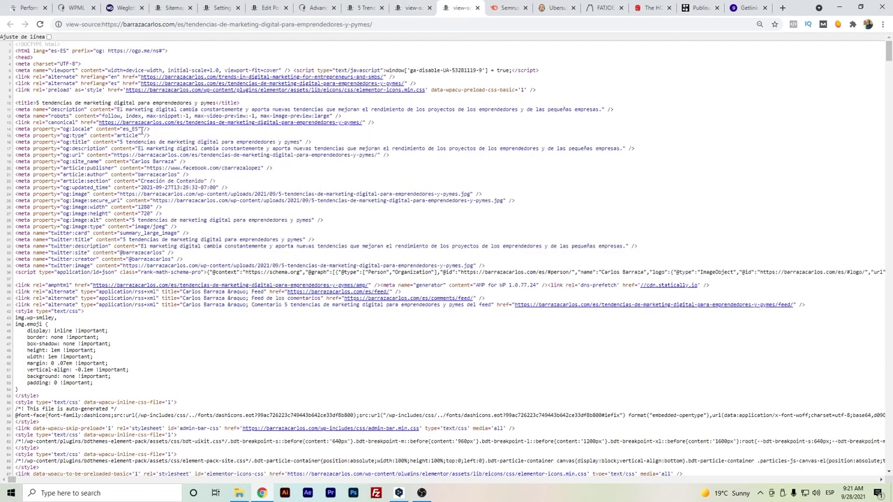
drag(121, 142, 302, 142)
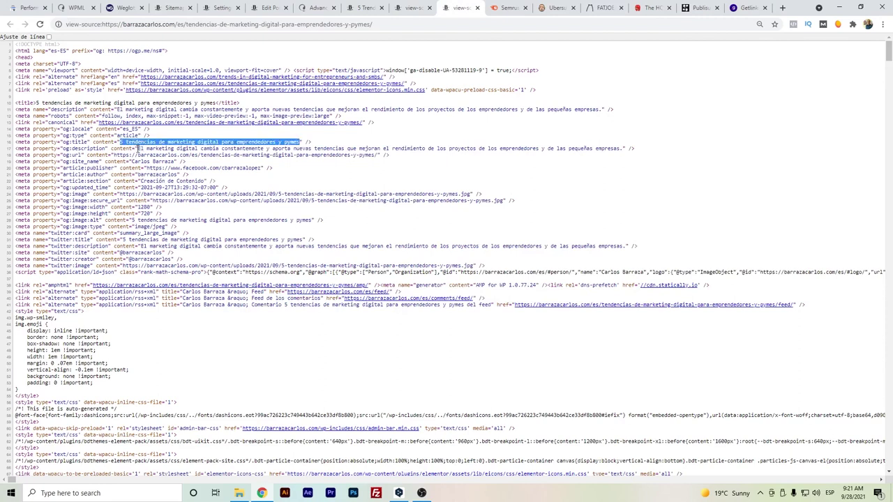
drag(138, 148, 619, 148)
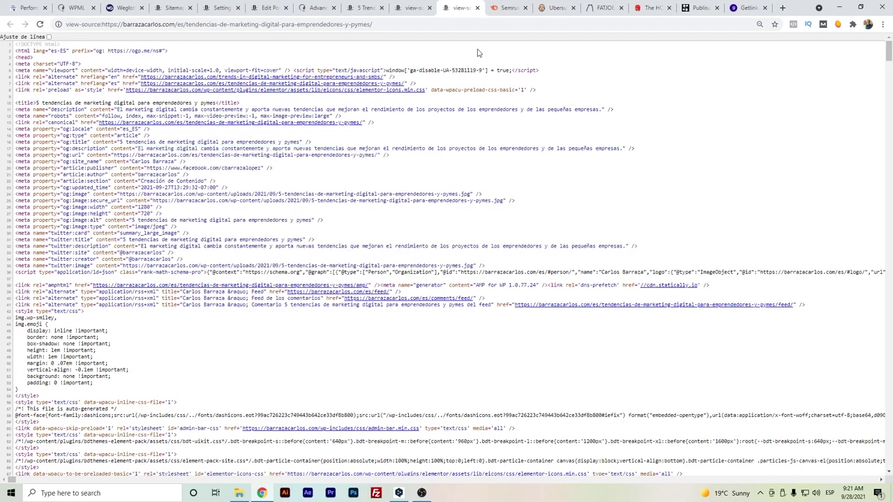
click(499, 8)
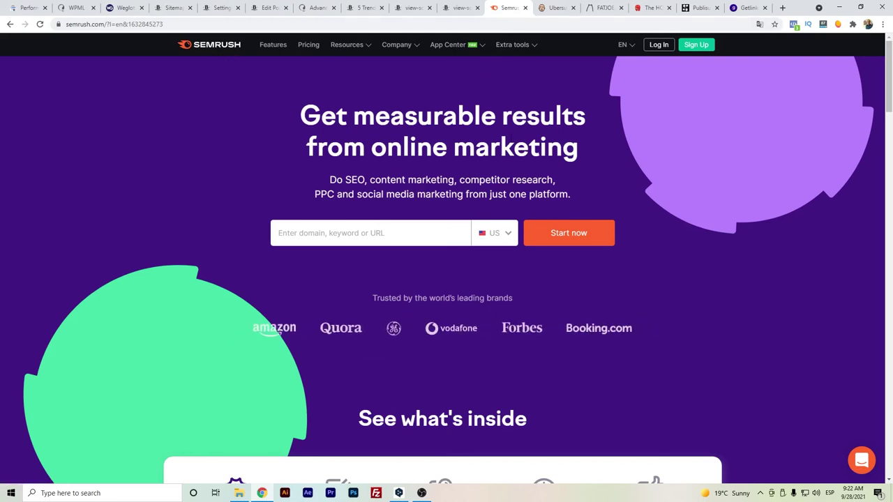
Switch to the Ubersuggest keyword tool page on neilpatel.com
click(547, 7)
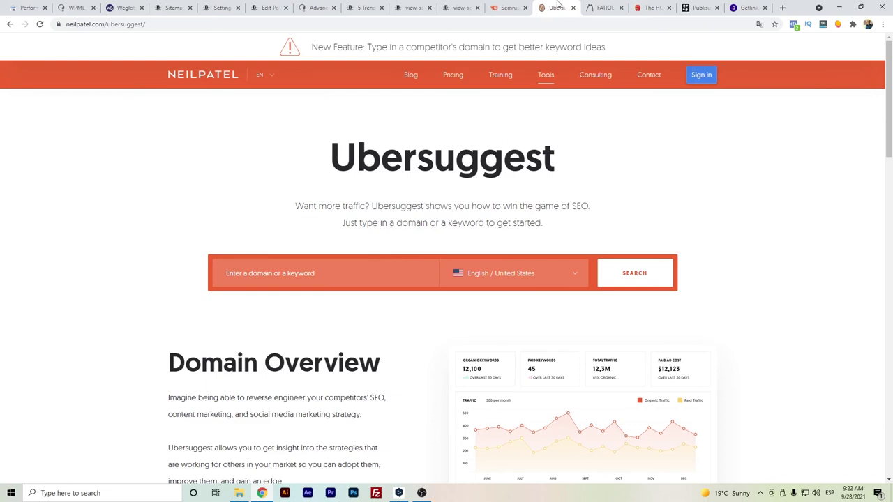
Review the FatJoe, The HOTH, Publisuites and Getlinko sites, dismissing the translation offer
click(592, 5)
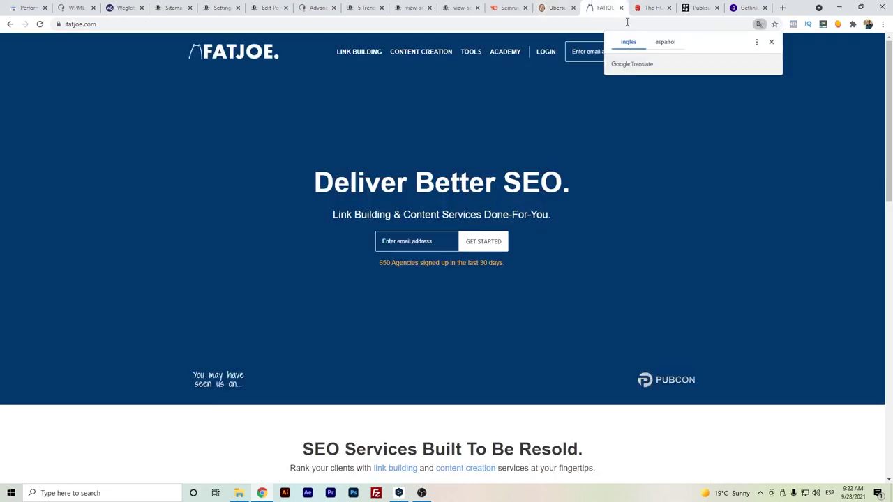
click(772, 41)
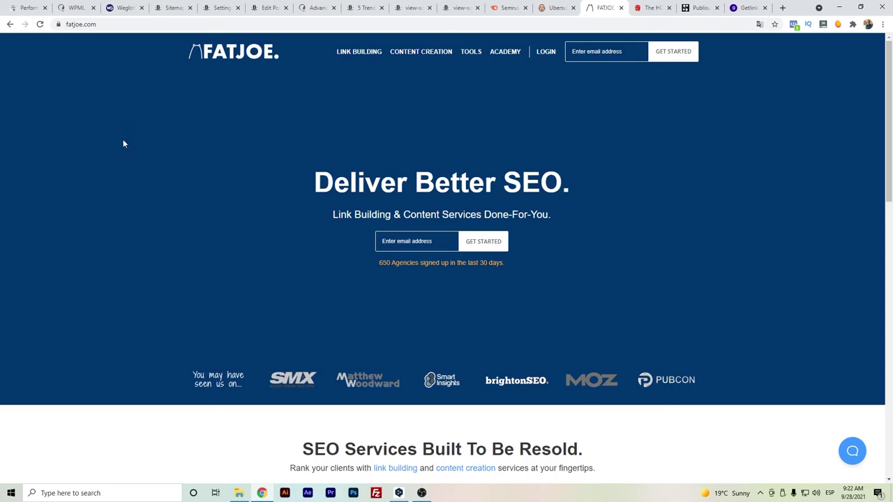
click(648, 8)
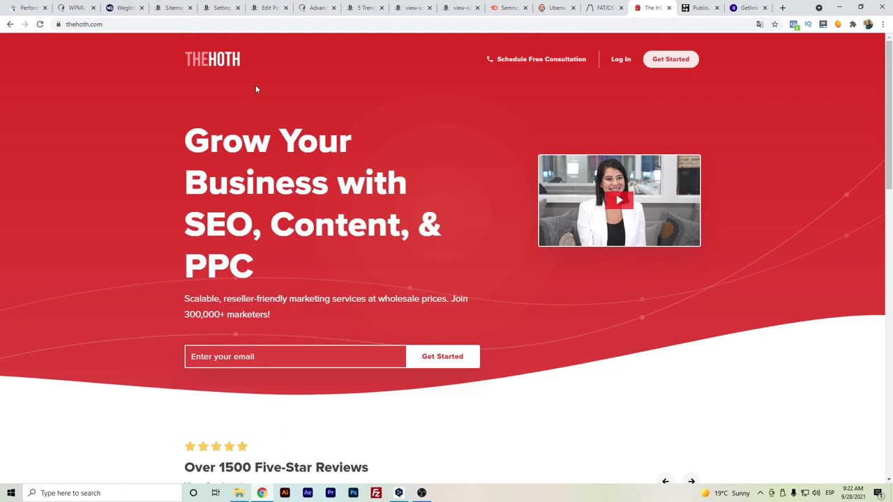
click(686, 7)
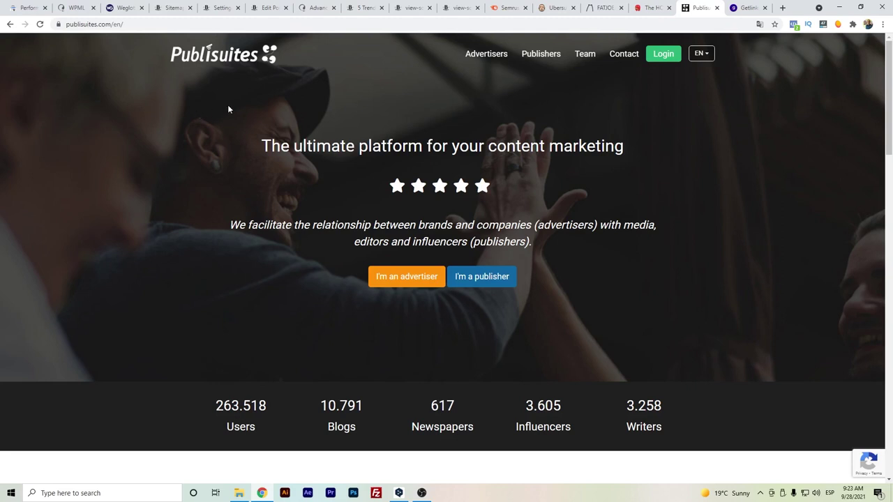
key(ctrl+Tab)
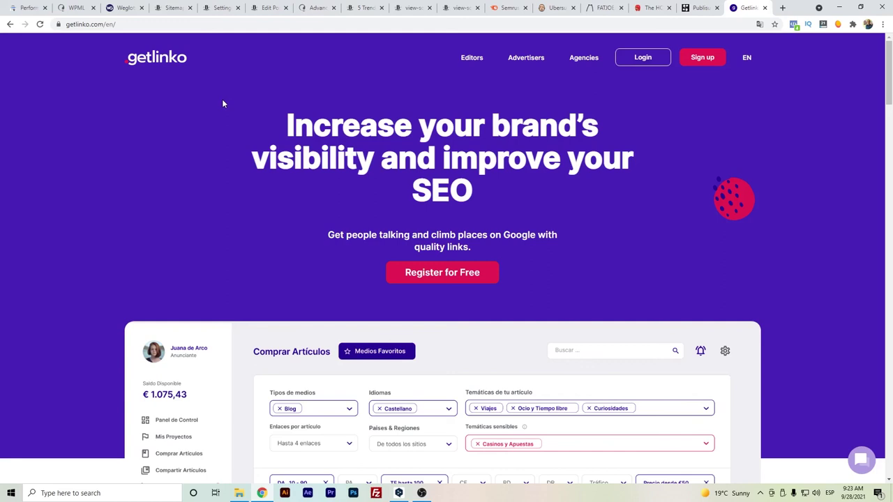
Return to the Search Console 12-month Performance report showing 79.9K clicks and 3.42M impressions
click(28, 8)
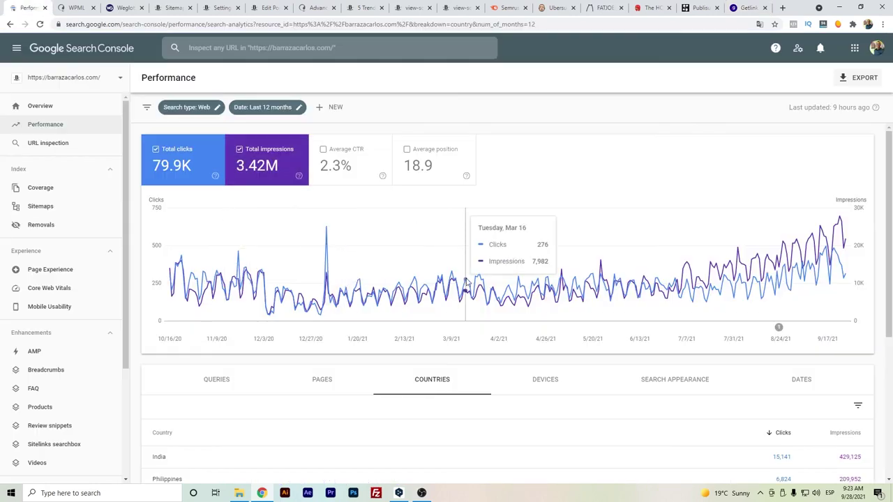